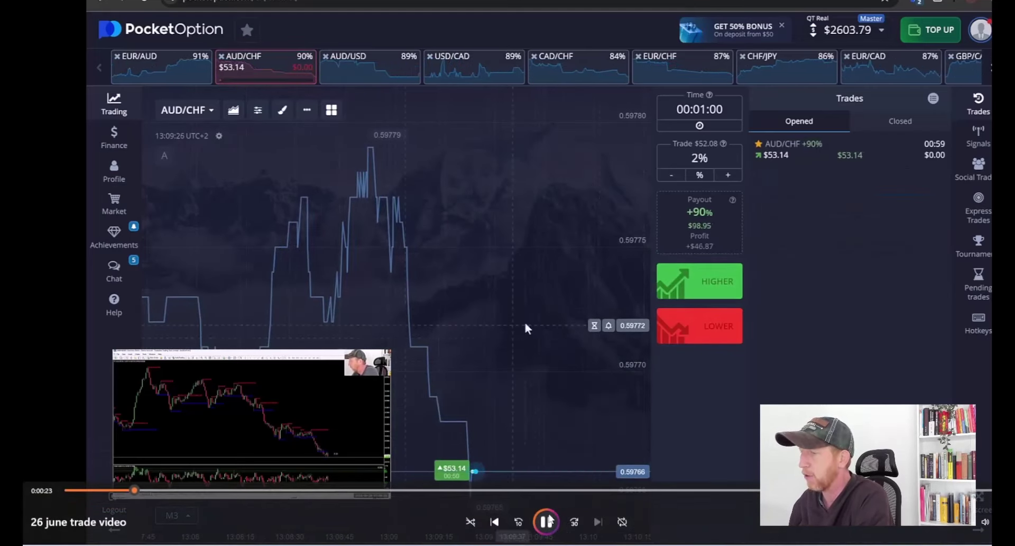
Pause the replay on the new AUD/CHF trade, then resume playback.
left_click(550, 521)
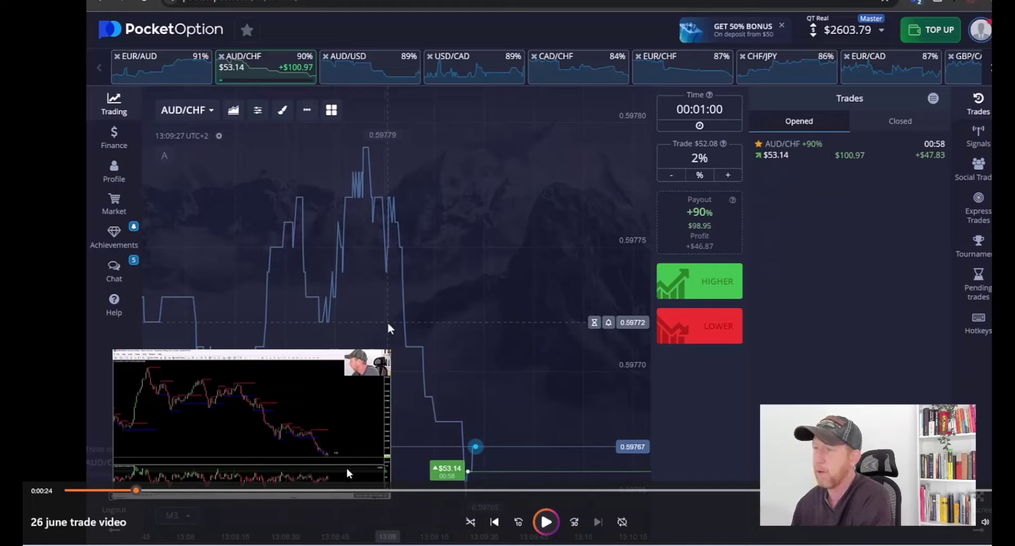
left_click(546, 522)
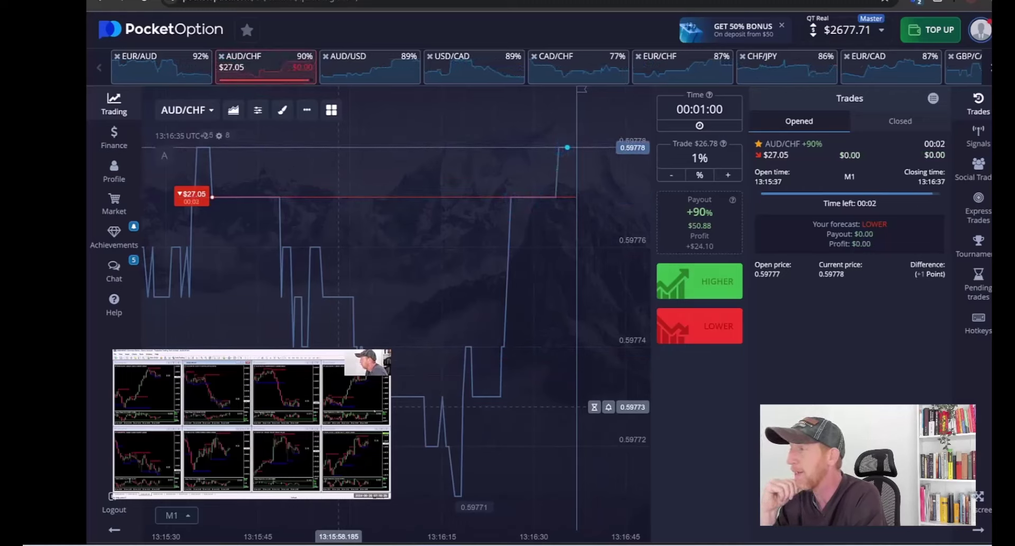
Open a second $27.05 AUD/CHF lower trade, then a $132.53 lower trade at 5% stake.
left_click(706, 338)
left_click(705, 339)
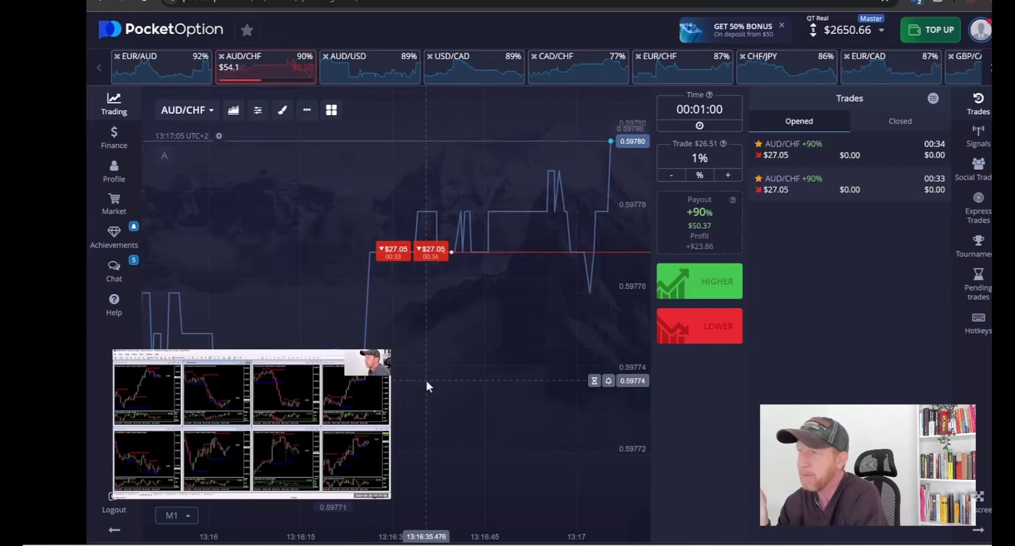
left_click_drag(579, 380, 448, 404)
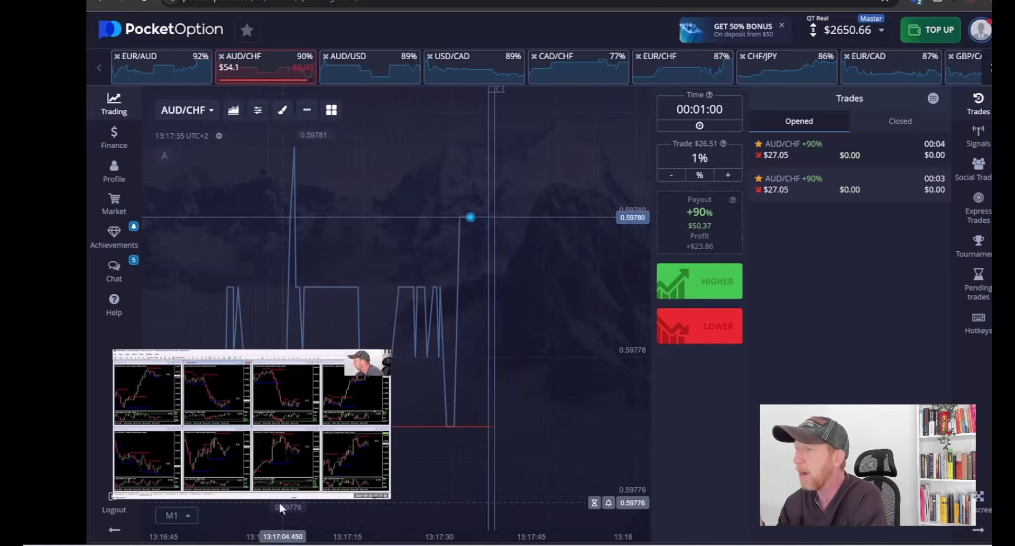
left_click(699, 158)
left_click(497, 210)
left_click(499, 162)
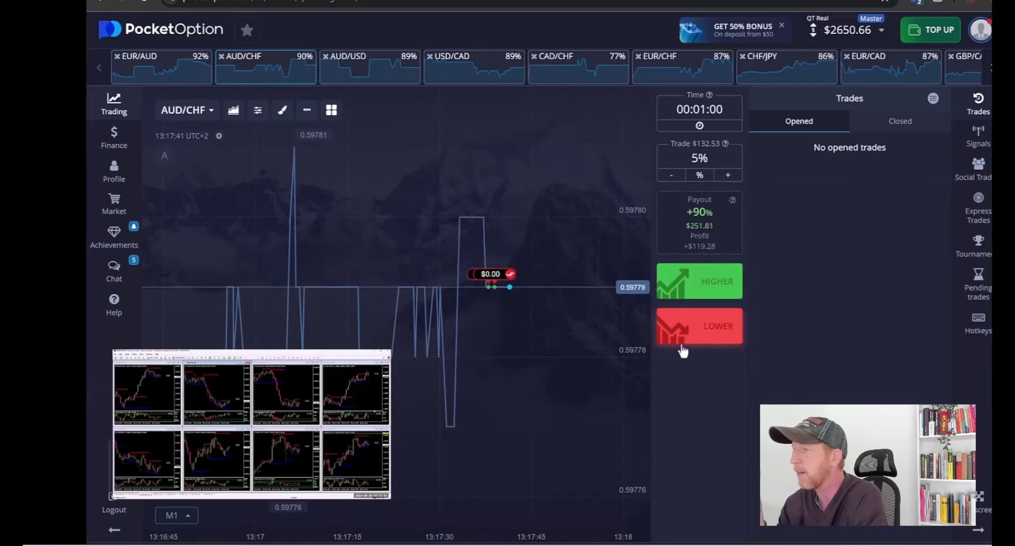
left_click(670, 330)
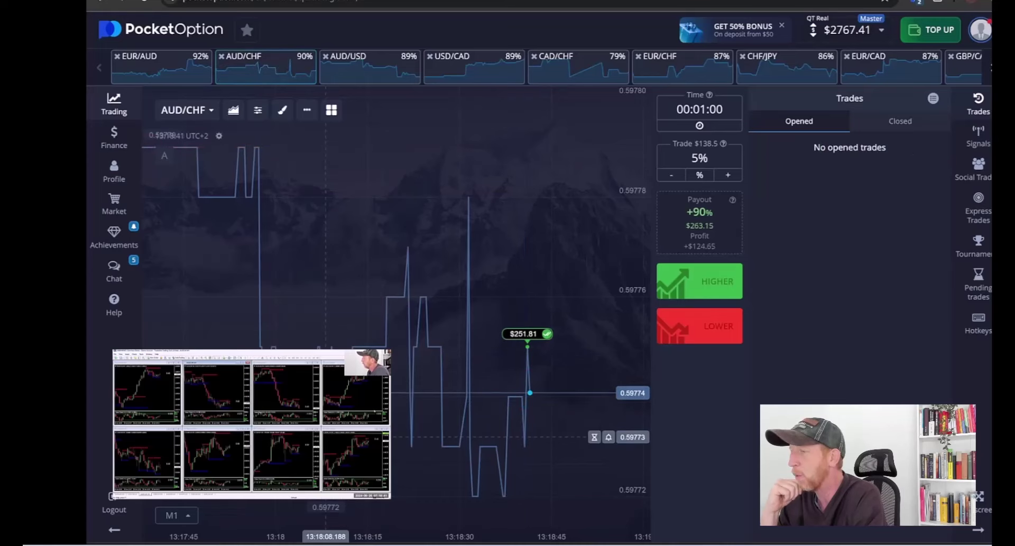
Place EUR/CHF higher trades at a 1% stake, then at 2% ($54.84).
left_click(699, 158)
left_click(516, 267)
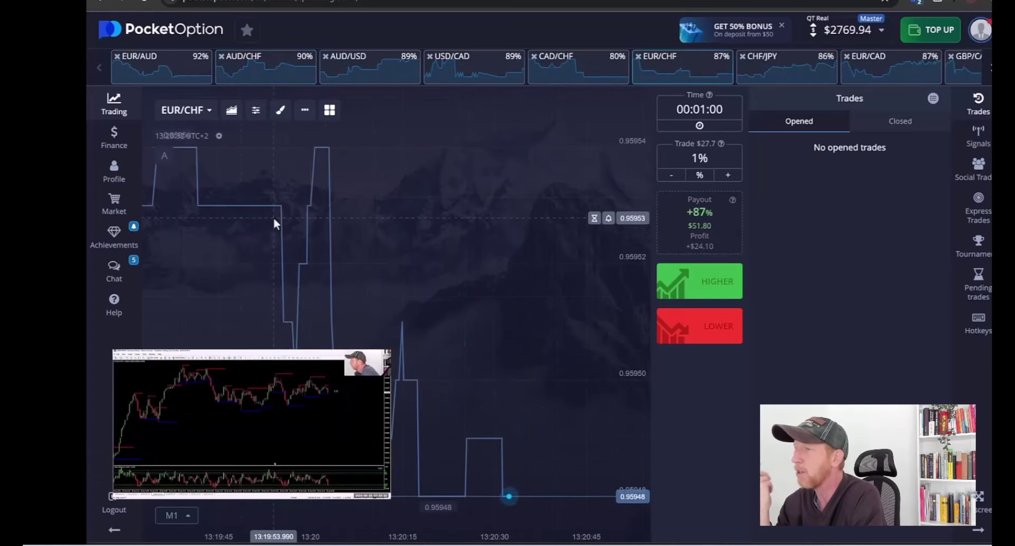
left_click(699, 281)
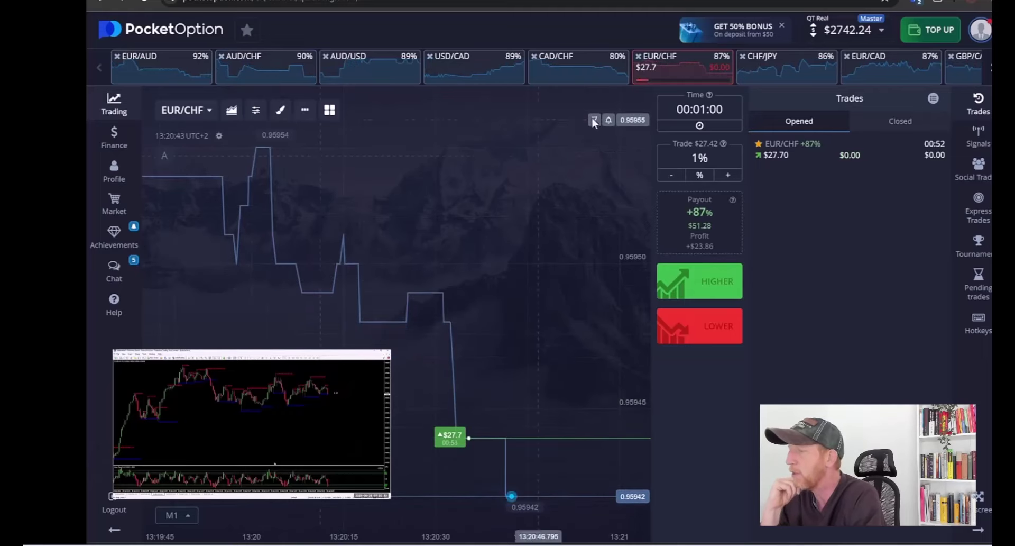
left_click(699, 157)
left_click(485, 208)
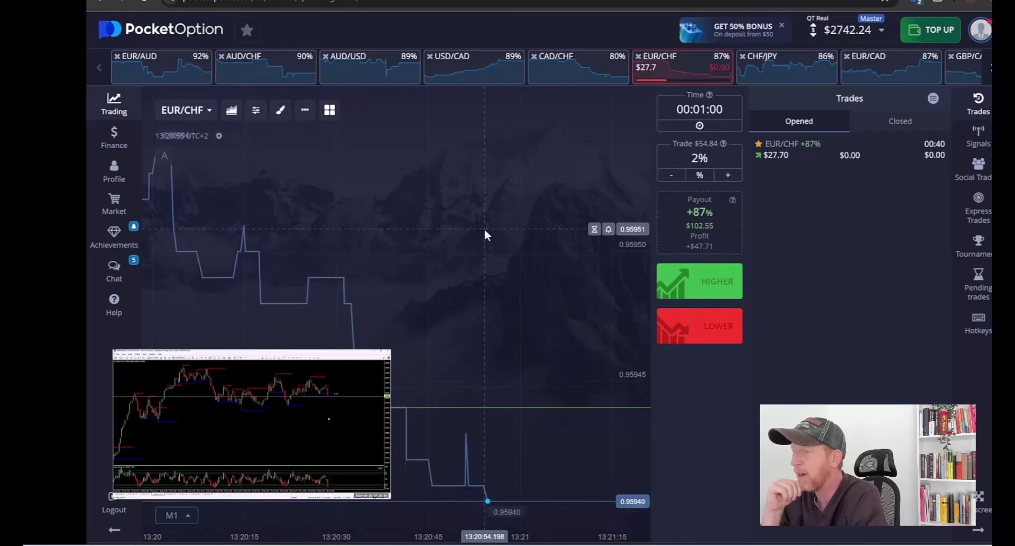
left_click(717, 284)
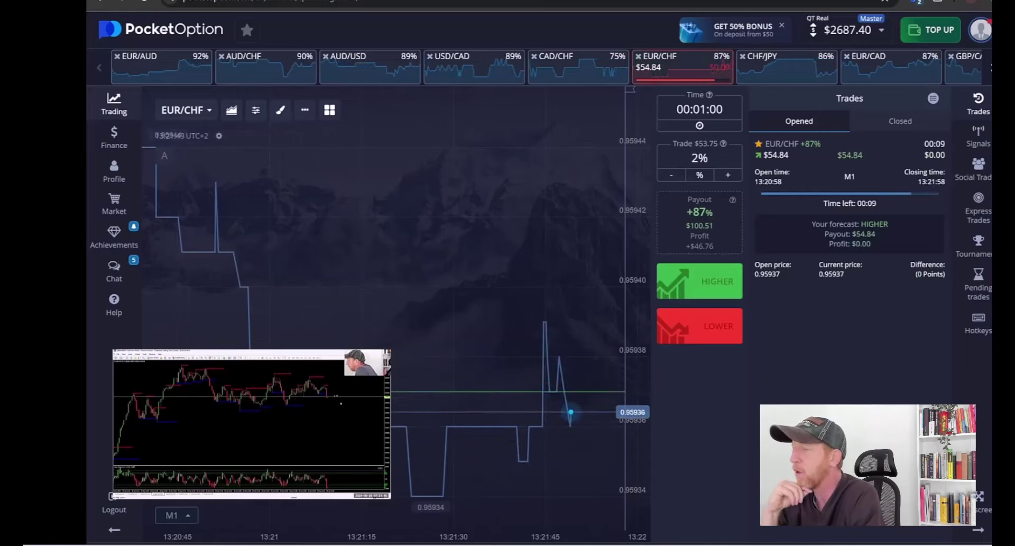
Raise the stake to 5% and place a $134.37 EUR/CHF higher trade.
left_click(699, 158)
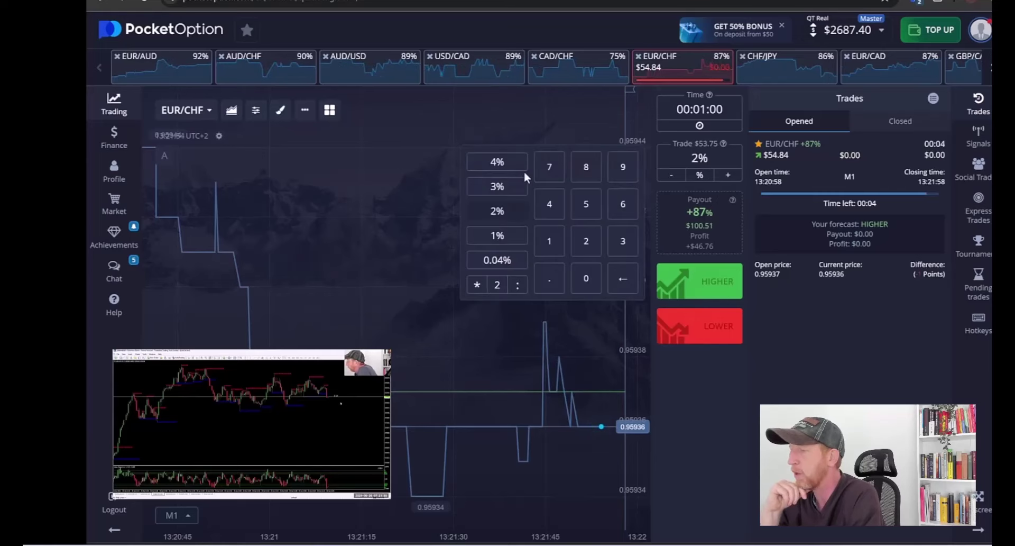
left_click(494, 186)
left_click(672, 273)
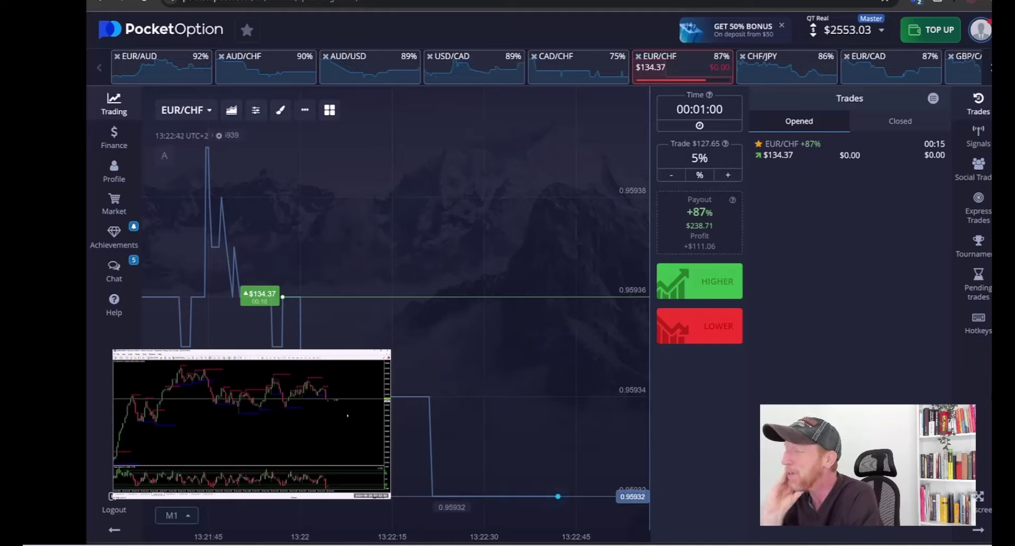
Set the stake to 15% and place a $382.95 EUR/CHF higher trade.
left_click(703, 173)
scroll(508, 190, "up", 8)
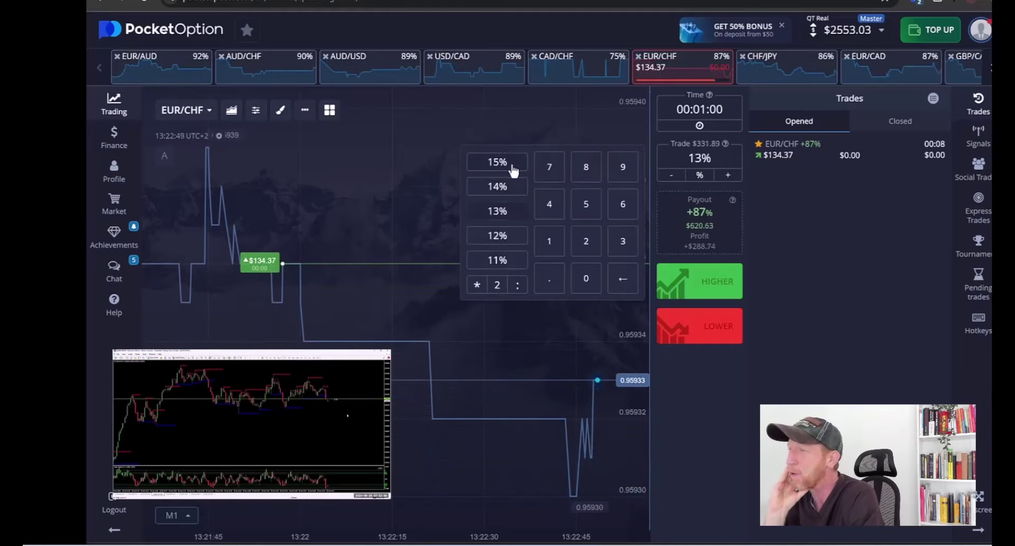
left_click(513, 169)
left_click(699, 280)
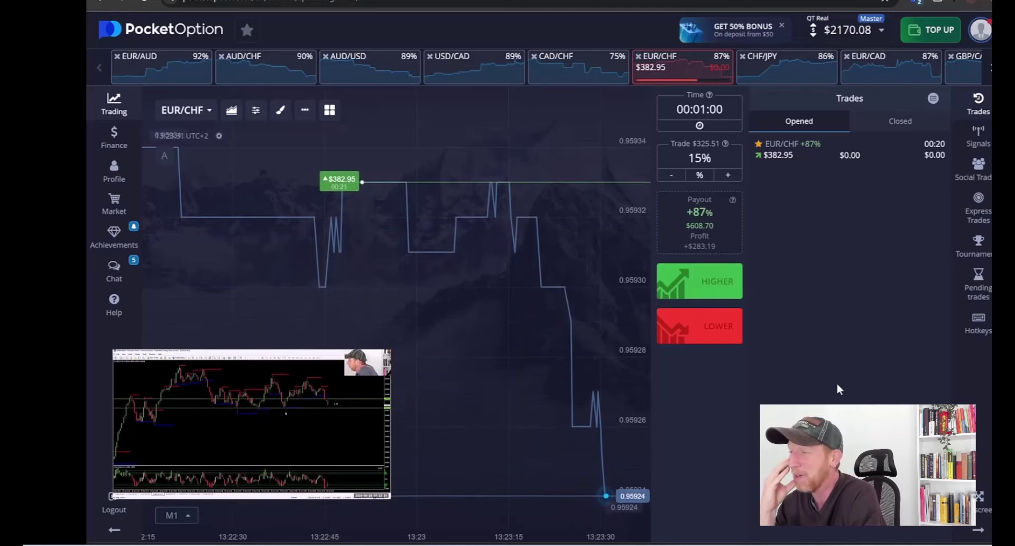
Stake 60% on a $1302.05 EUR/CHF higher trade and expand its details.
left_click(700, 157)
left_click(497, 211)
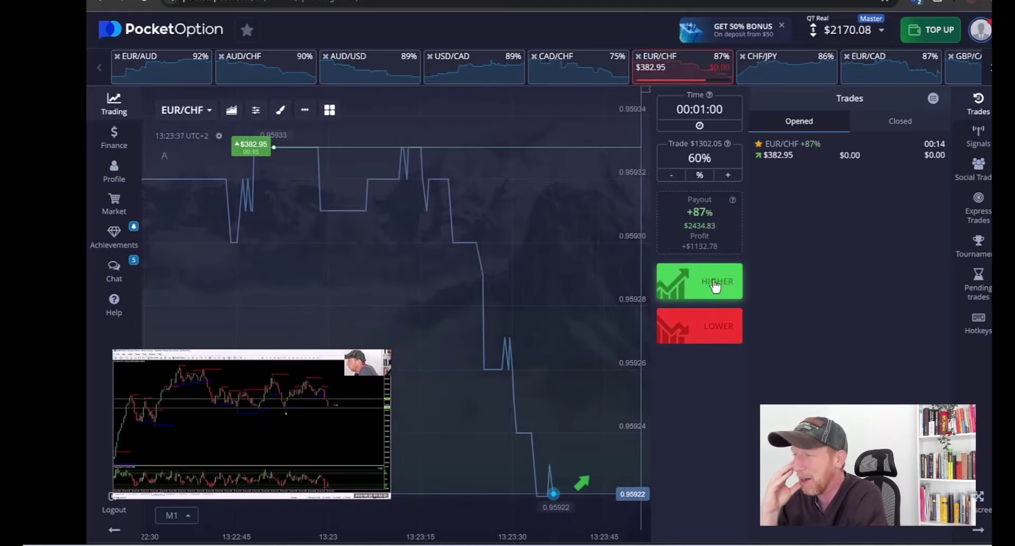
left_click(706, 290)
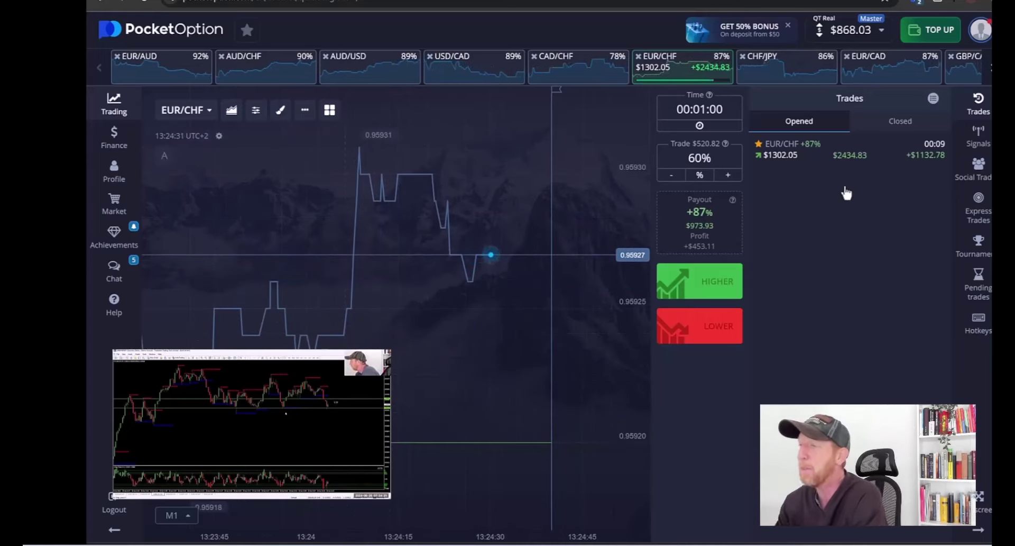
left_click(846, 150)
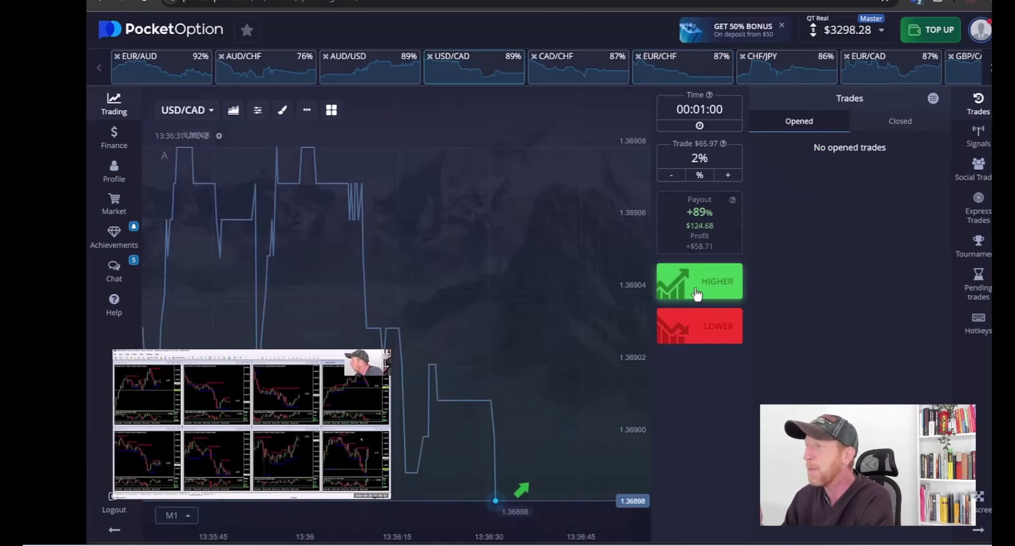
Place a $65.97 USD/CAD higher trade and replay it to its $124.68 payout.
left_click(697, 294)
left_click(777, 167)
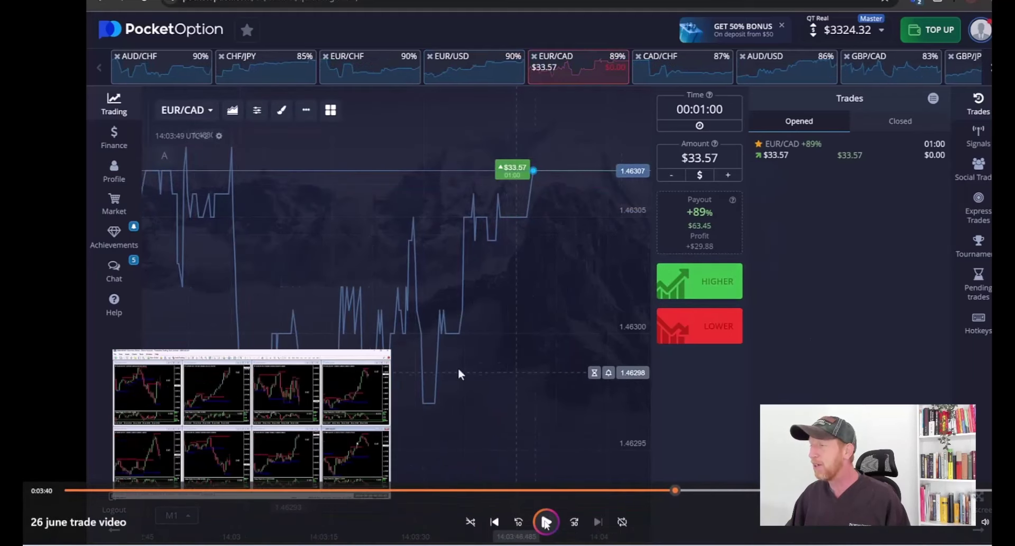
left_click(650, 489)
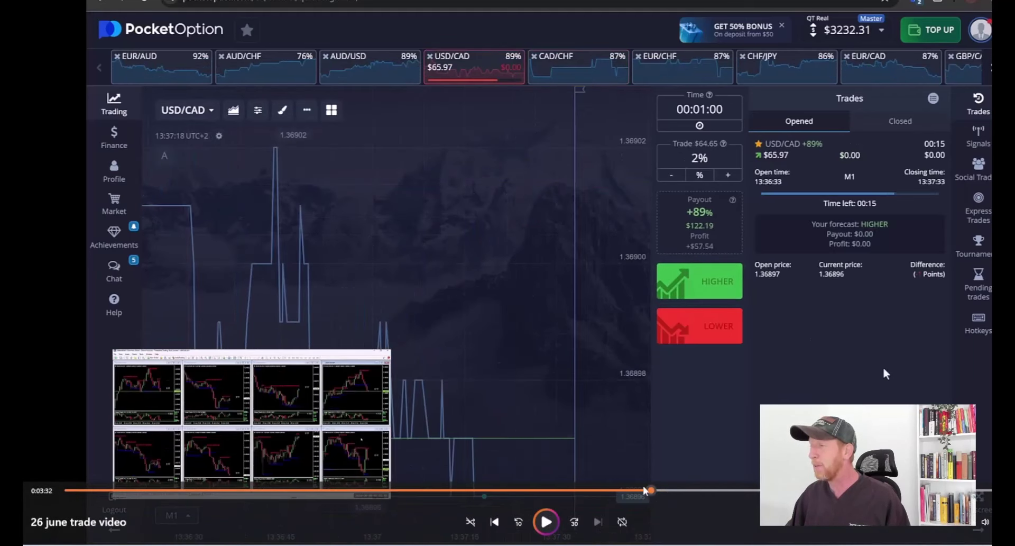
left_click(548, 521)
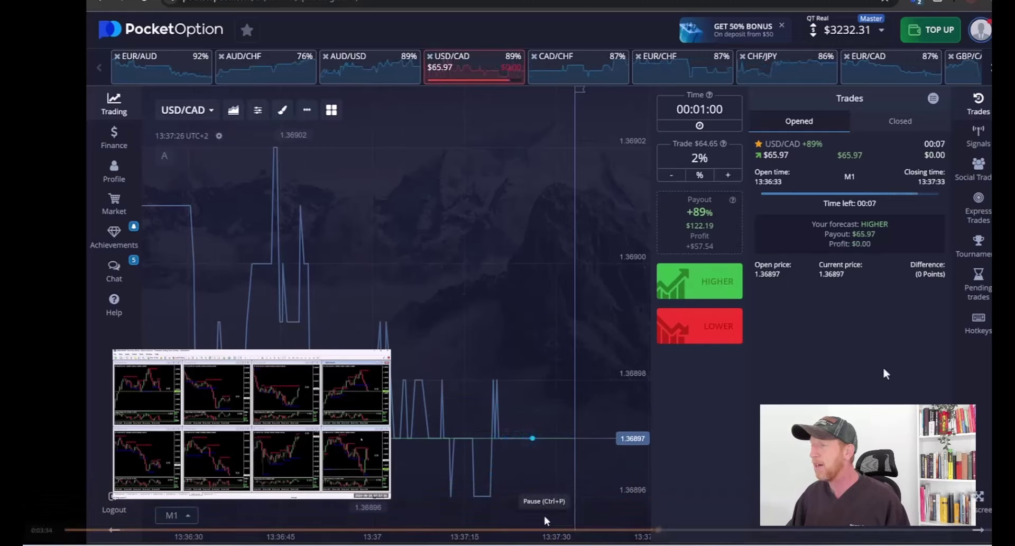
mouse_move(548, 521)
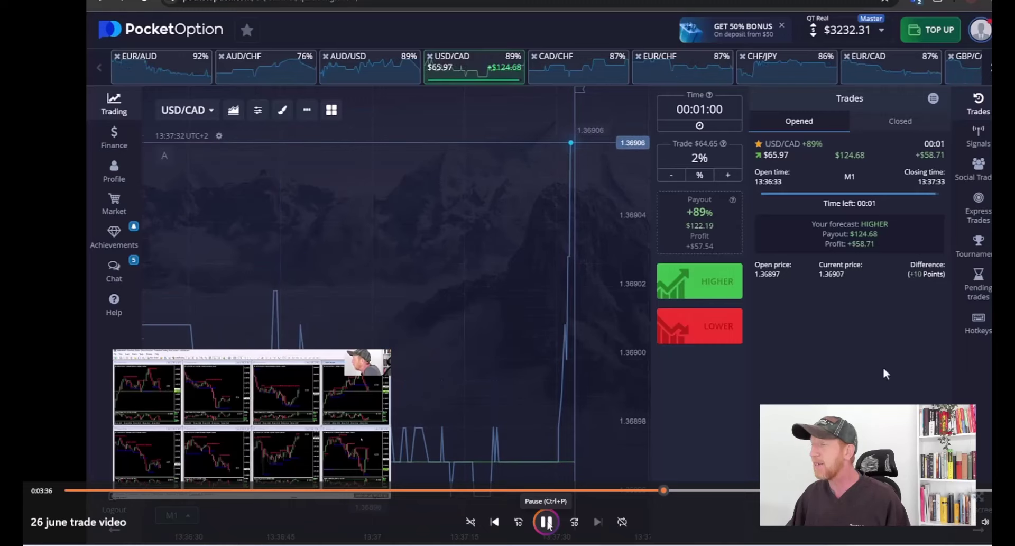
left_click(547, 521)
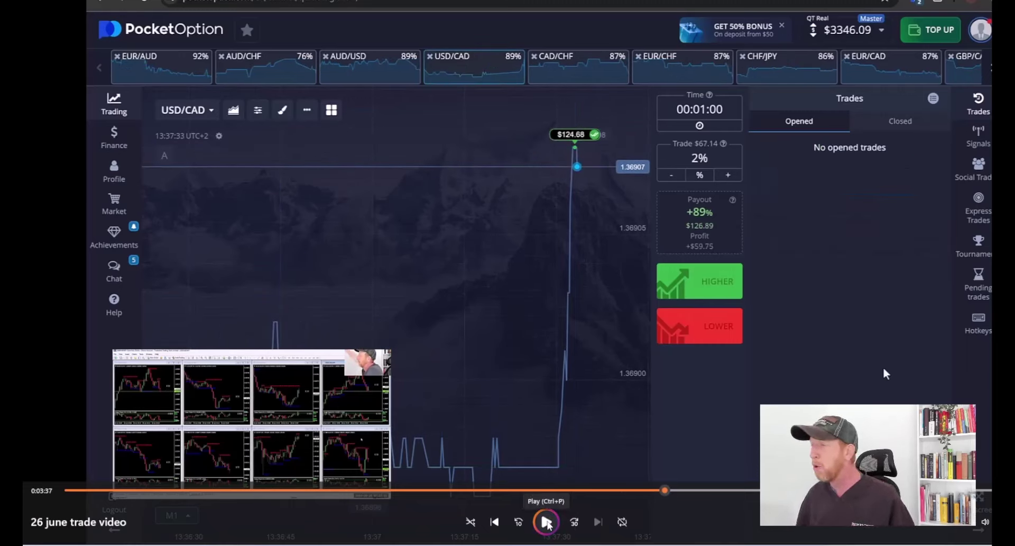